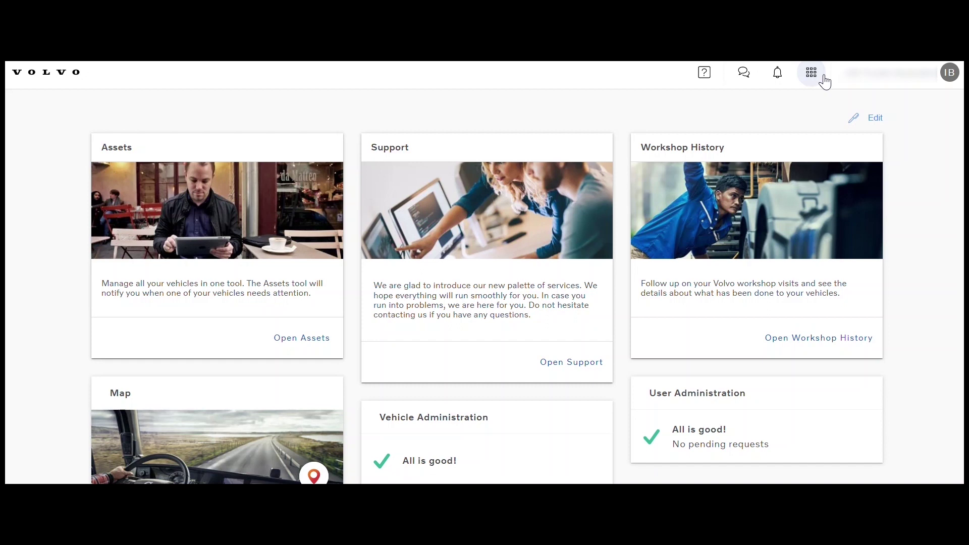
Go to Administration's Unit Tracking Providers page, which lists no connections yet.
{"action": "left_click", "coordinate": [814, 77]}
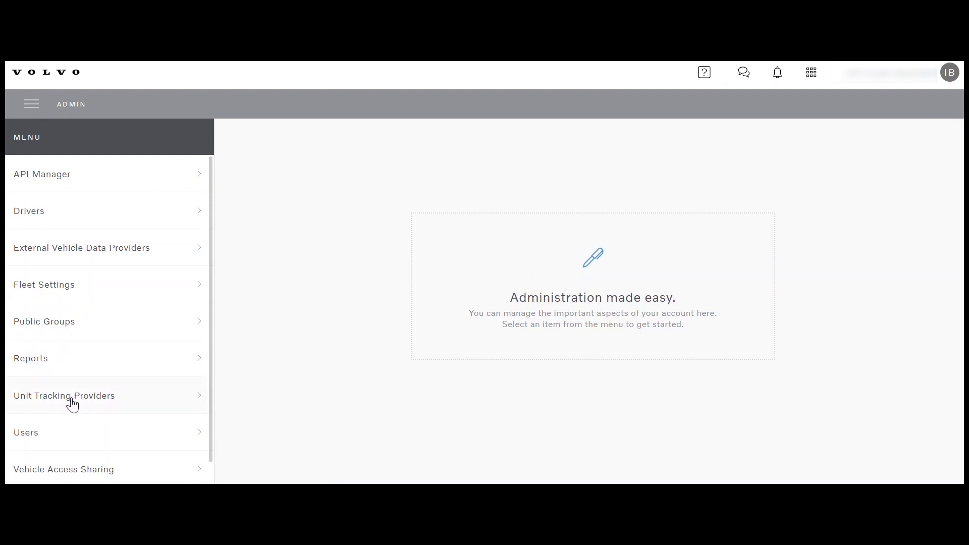
{"action": "left_click", "coordinate": [73, 404]}
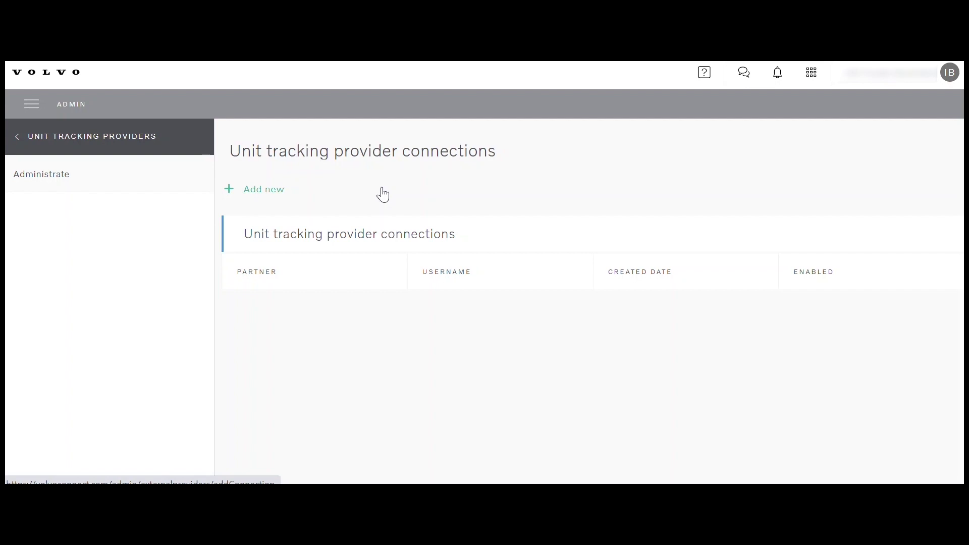
{"action": "left_click", "coordinate": [251, 195]}
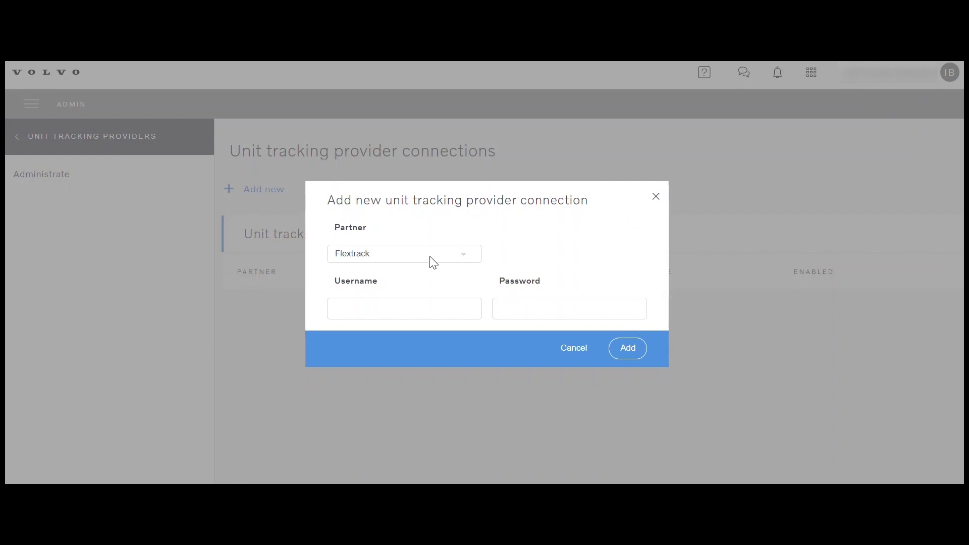
{"action": "left_click", "coordinate": [452, 253]}
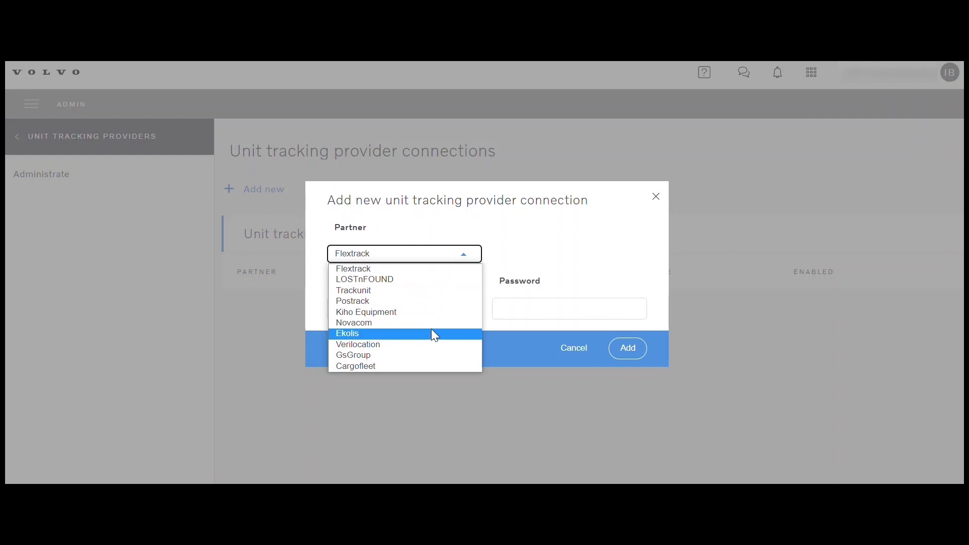
{"action": "left_click", "coordinate": [392, 291]}
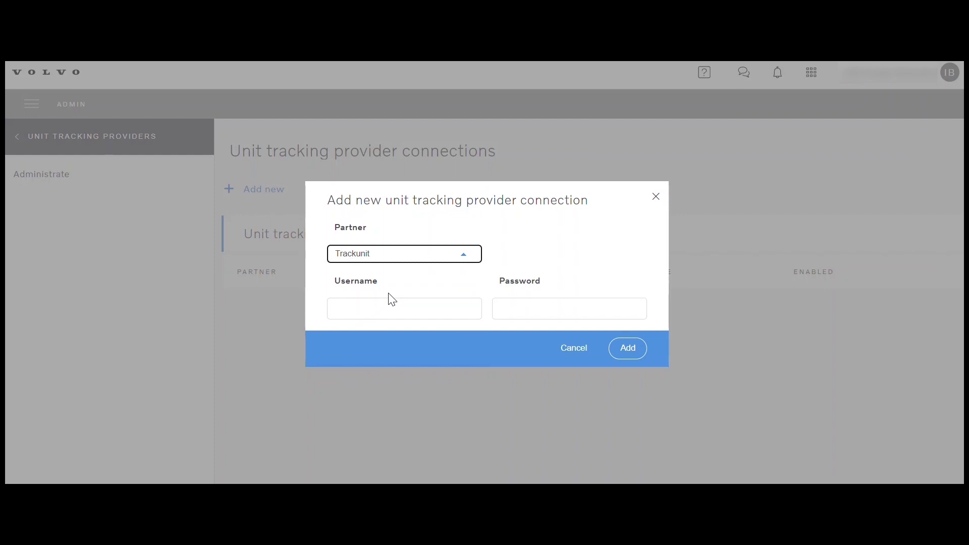
{"action": "left_click", "coordinate": [391, 301]}
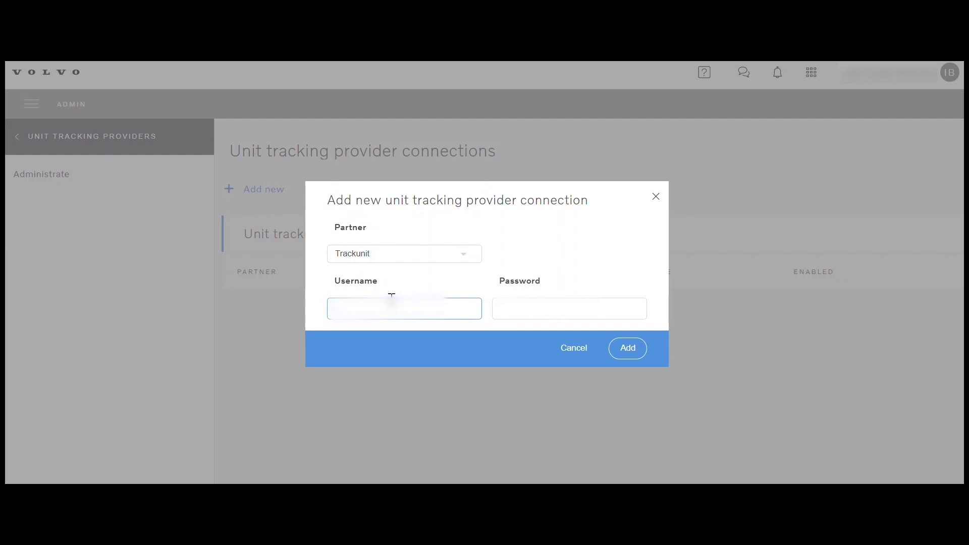
{"action": "left_click", "coordinate": [547, 303]}
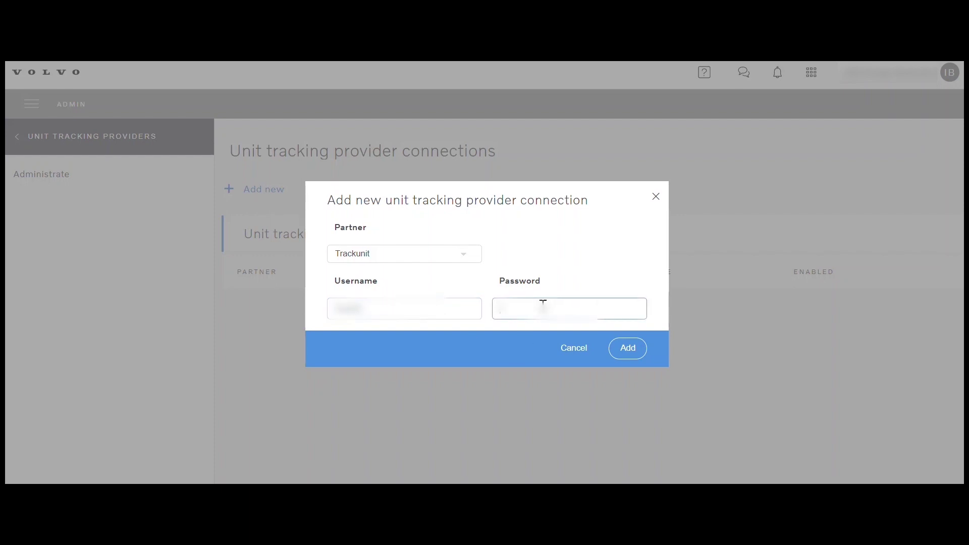
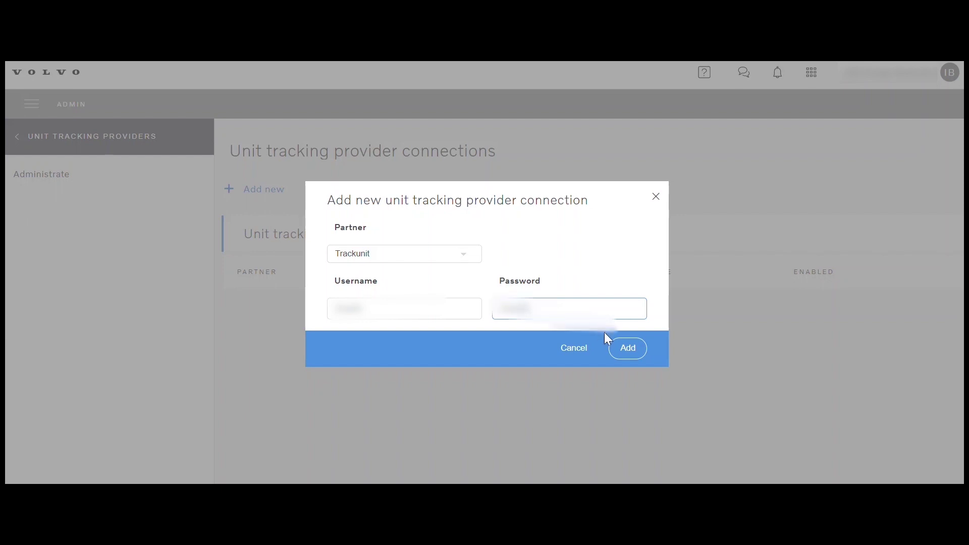
{"action": "left_click", "coordinate": [626, 348]}
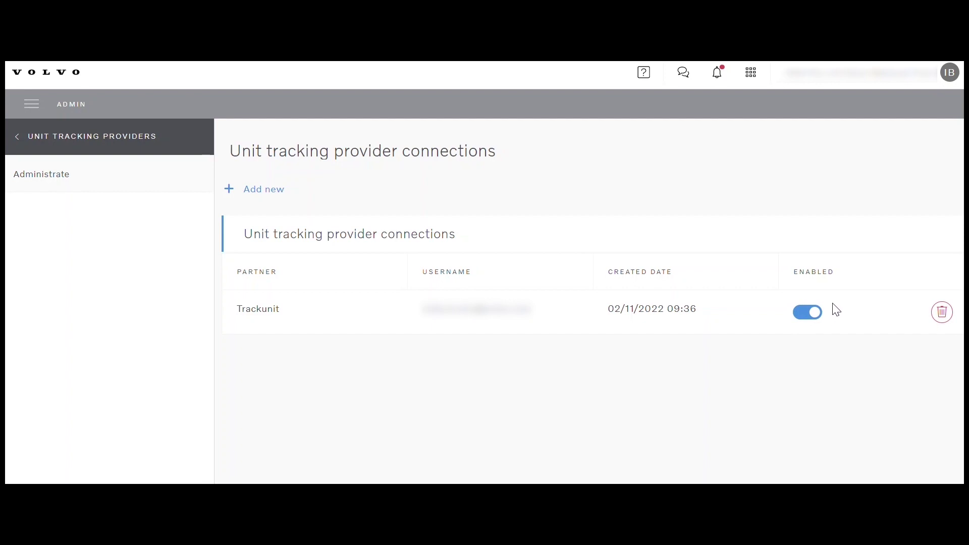
{"action": "left_click", "coordinate": [803, 323]}
{"action": "left_click", "coordinate": [809, 319]}
Return to the dashboard home and open the Map from the apps grid.
{"action": "left_click", "coordinate": [64, 79]}
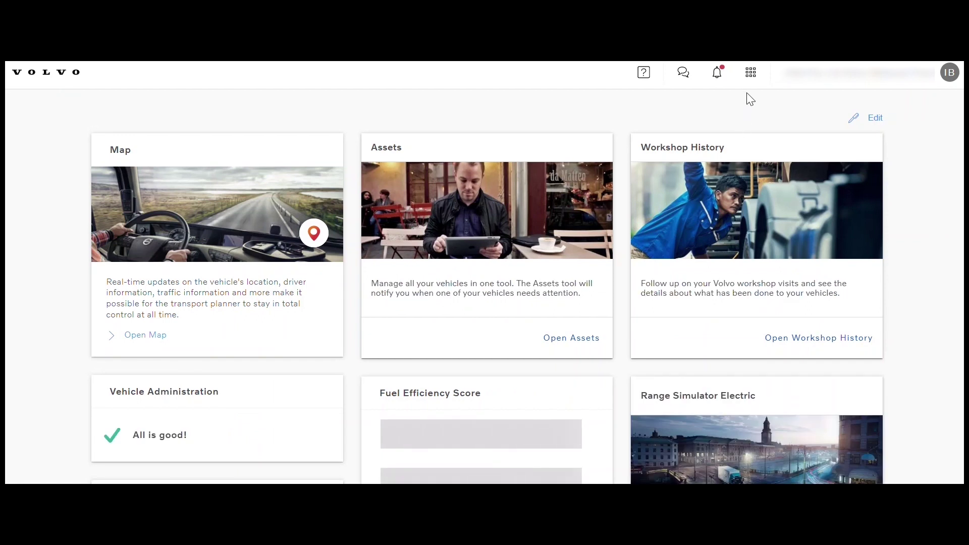
{"action": "left_click", "coordinate": [750, 75]}
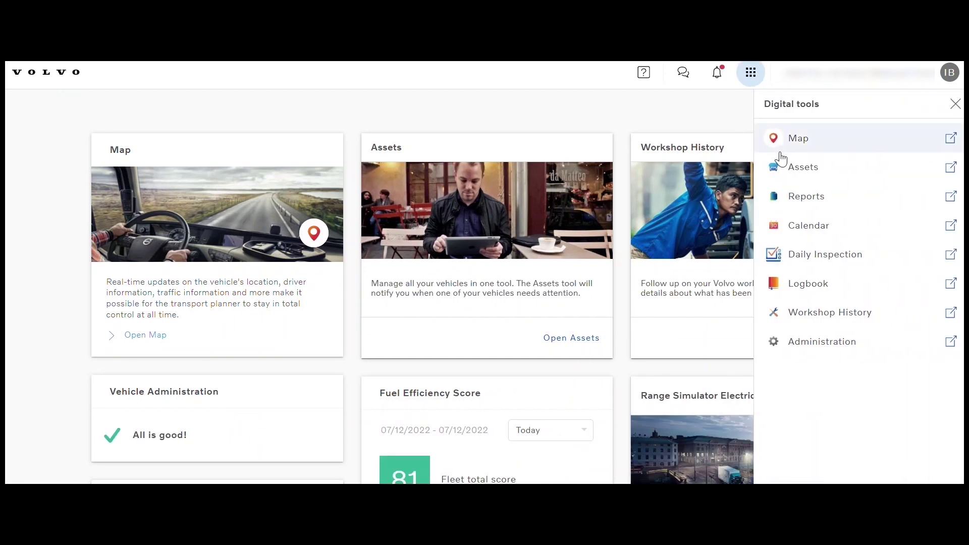
{"action": "left_click", "coordinate": [791, 150]}
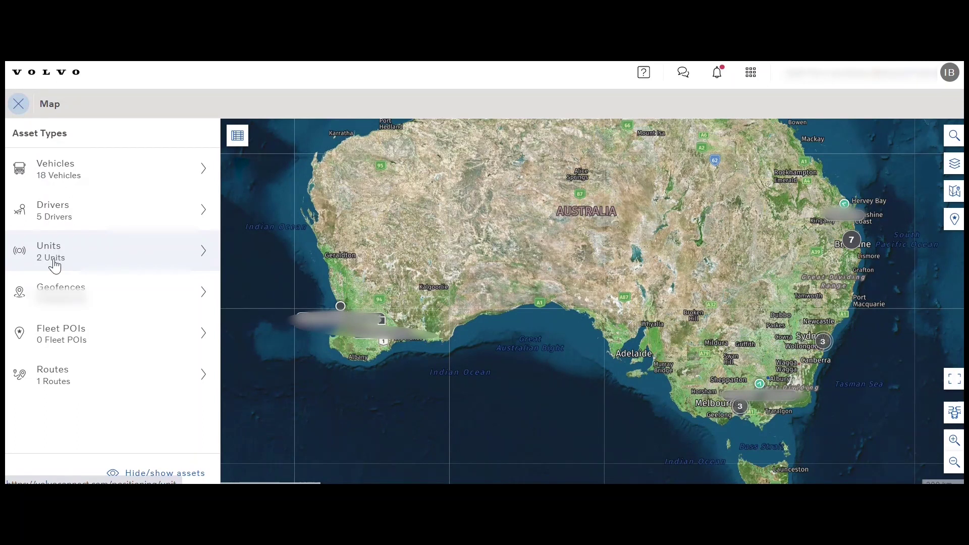
Show TrackUnit Raw's details under Units and centre the map on its Wacol location.
{"action": "left_click", "coordinate": [53, 258]}
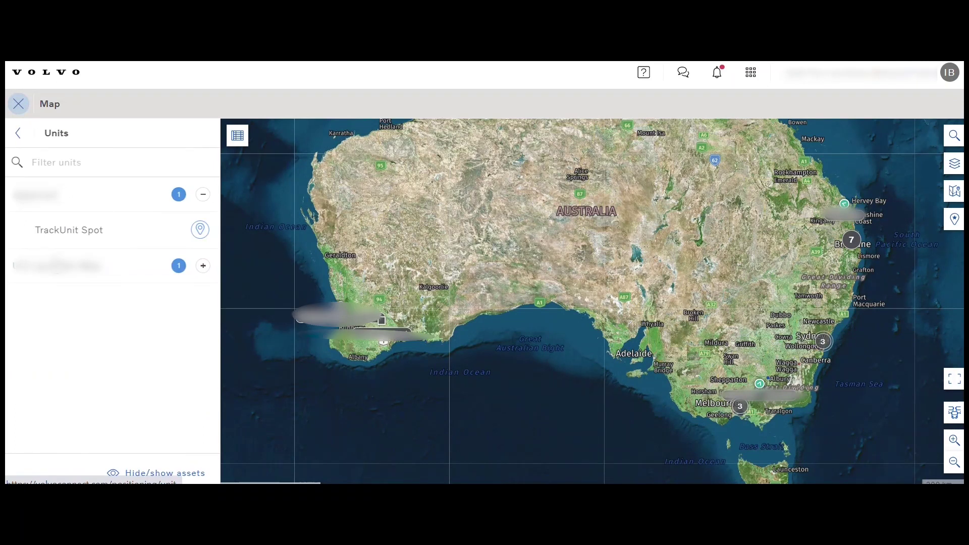
{"action": "left_click", "coordinate": [204, 267]}
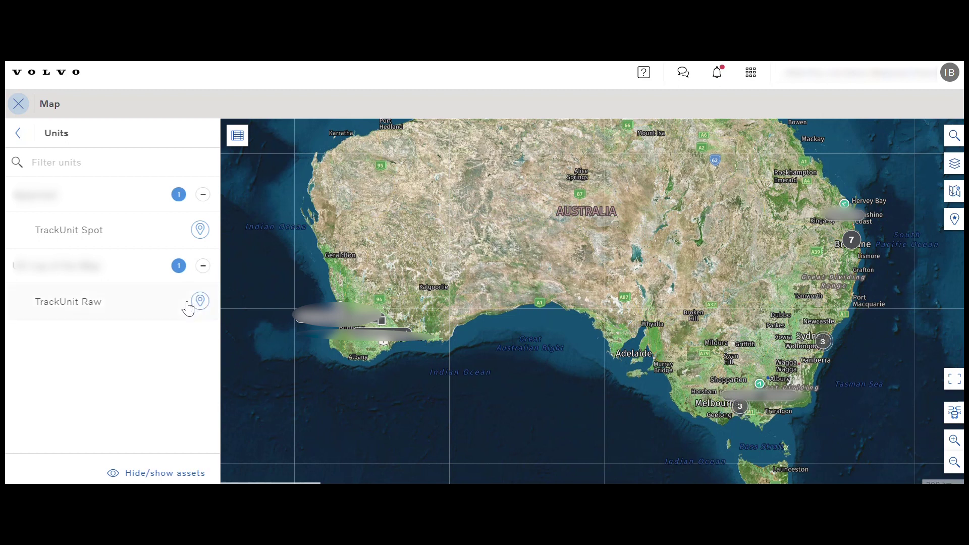
{"action": "left_click", "coordinate": [115, 309]}
{"action": "left_click", "coordinate": [199, 302]}
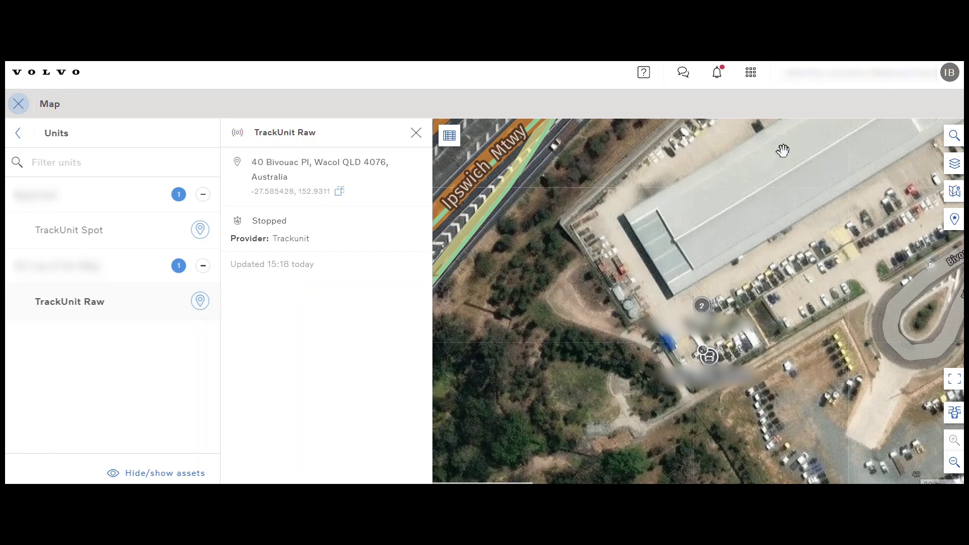
Leave the Map and go back to the Volvo Connect dashboard.
{"action": "left_click", "coordinate": [75, 87]}
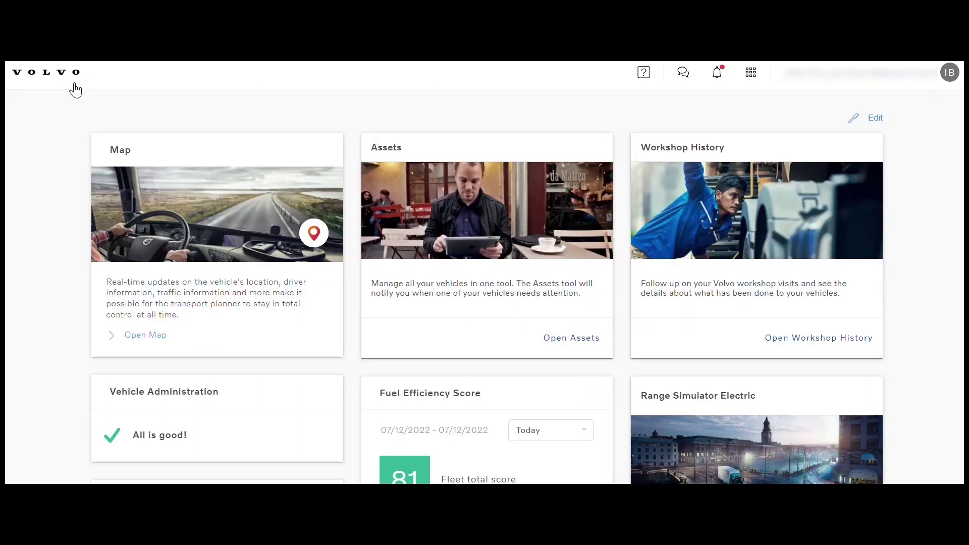